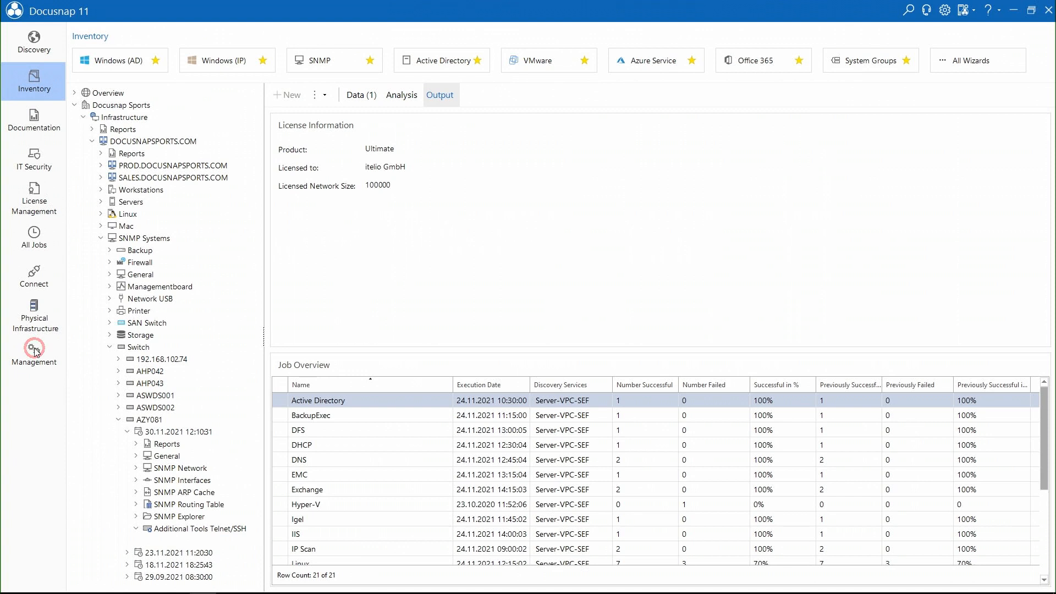
- Copy the _example TELNET sequence under SNMP Telnet/SSH tools and open the clone's 8 steps
click(43, 103)
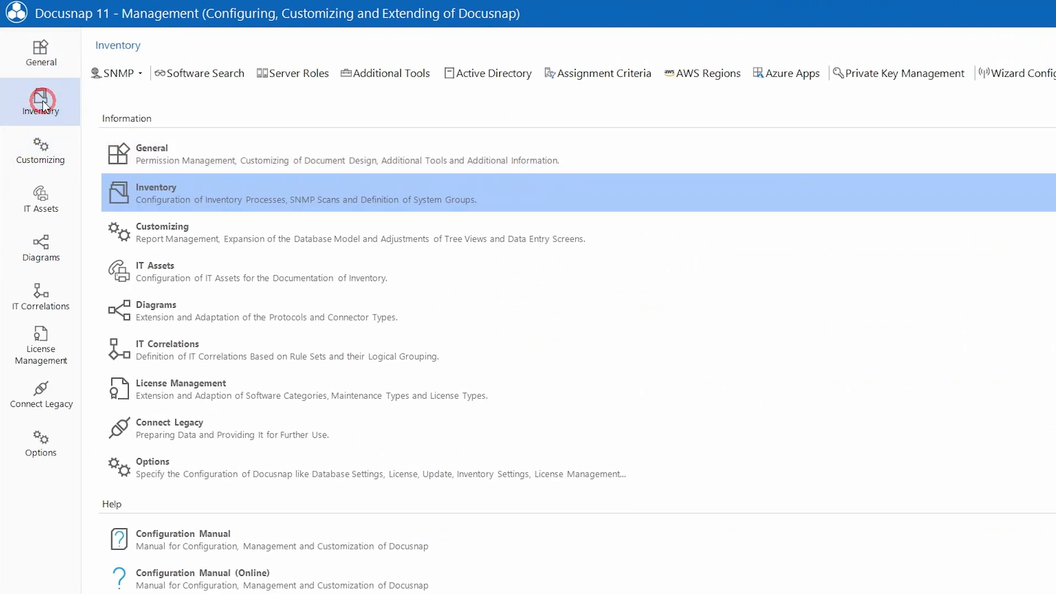
click(139, 73)
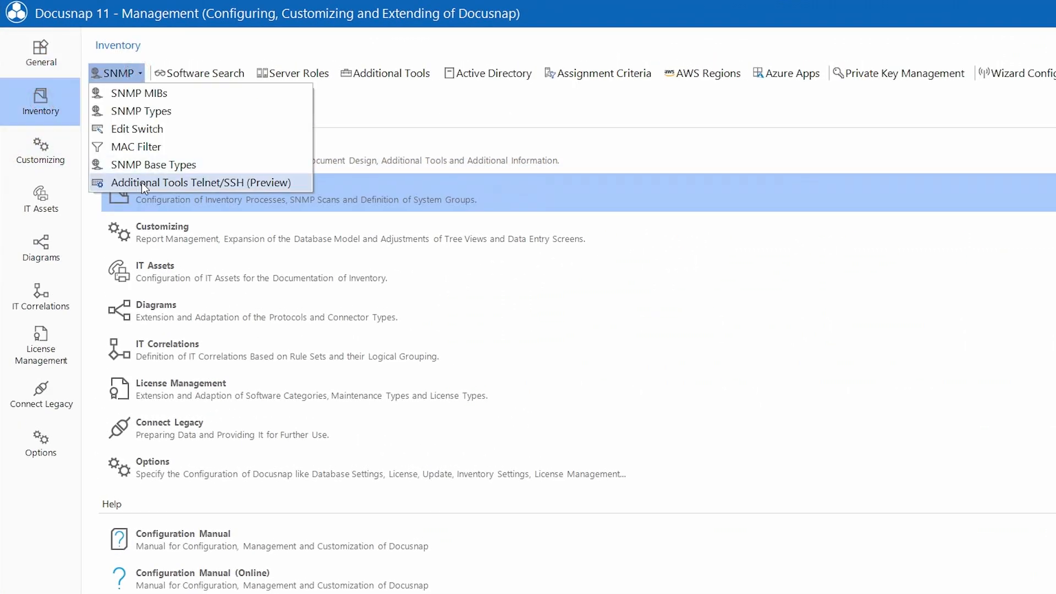
click(202, 184)
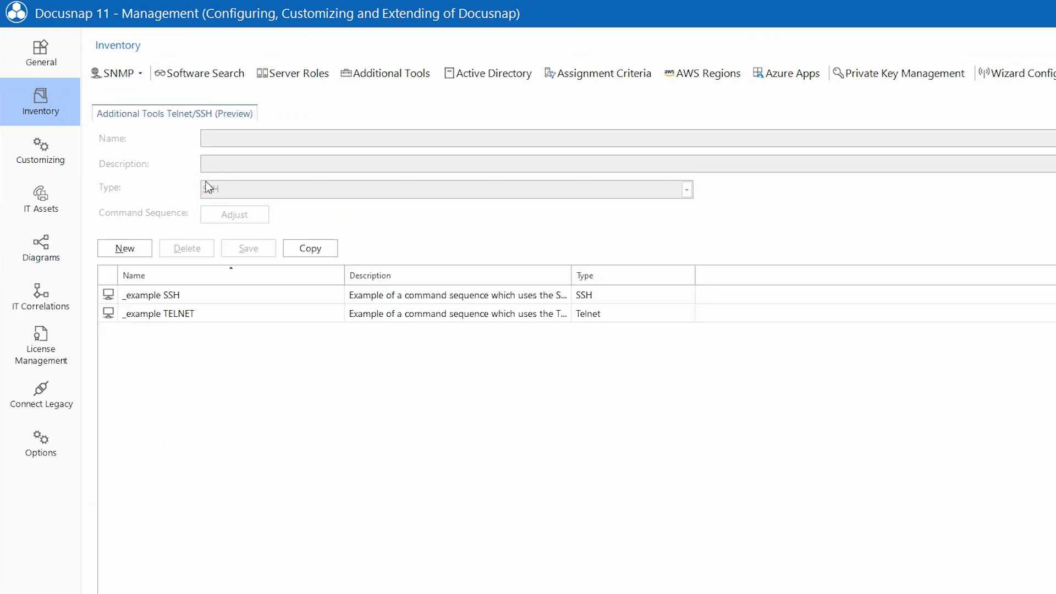
click(215, 313)
click(302, 252)
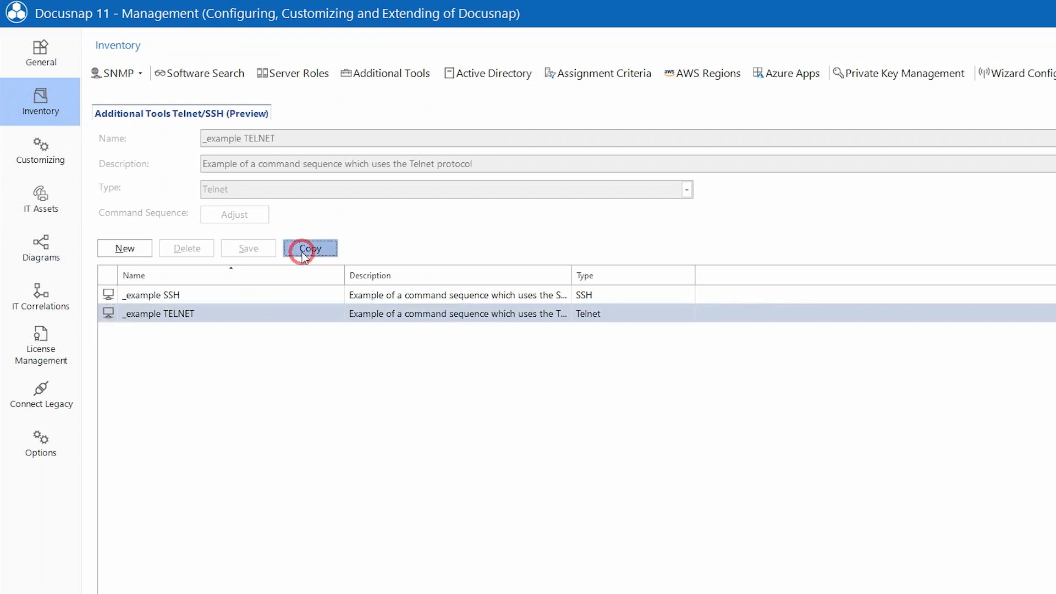
click(231, 362)
click(235, 245)
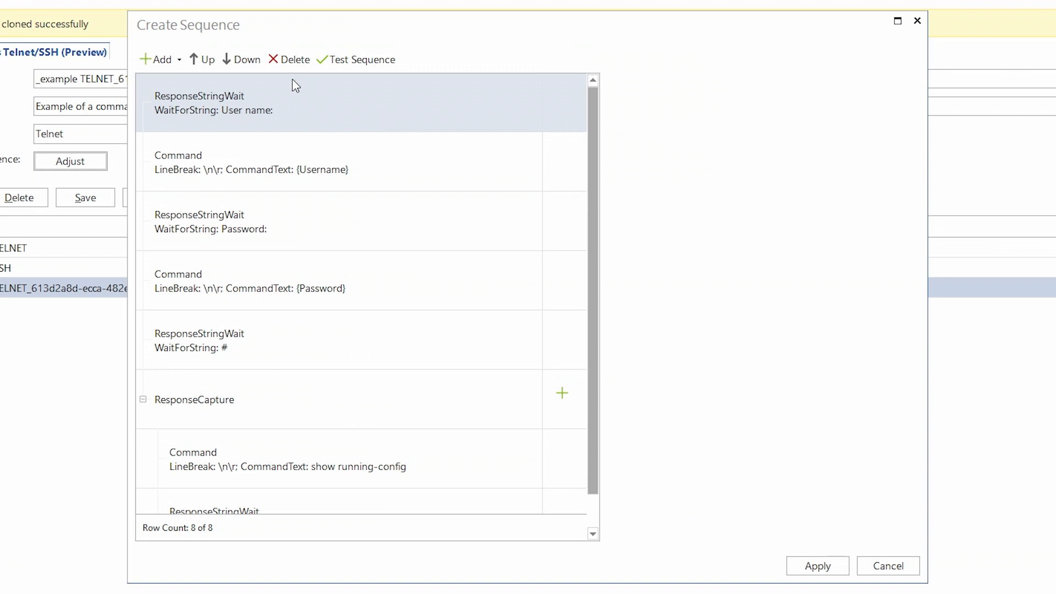
click(177, 60)
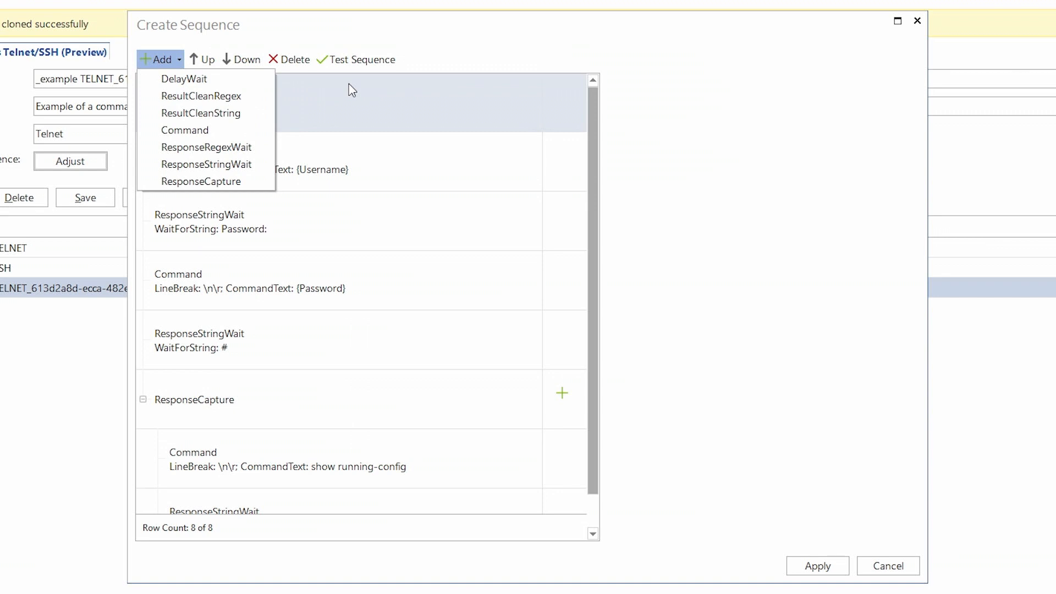
click(712, 282)
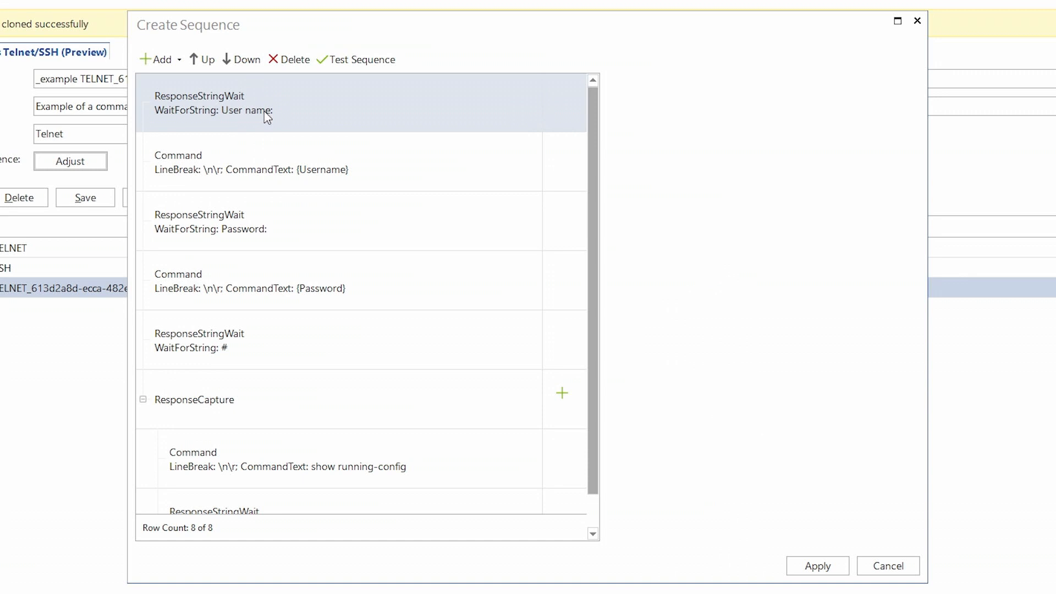
click(319, 112)
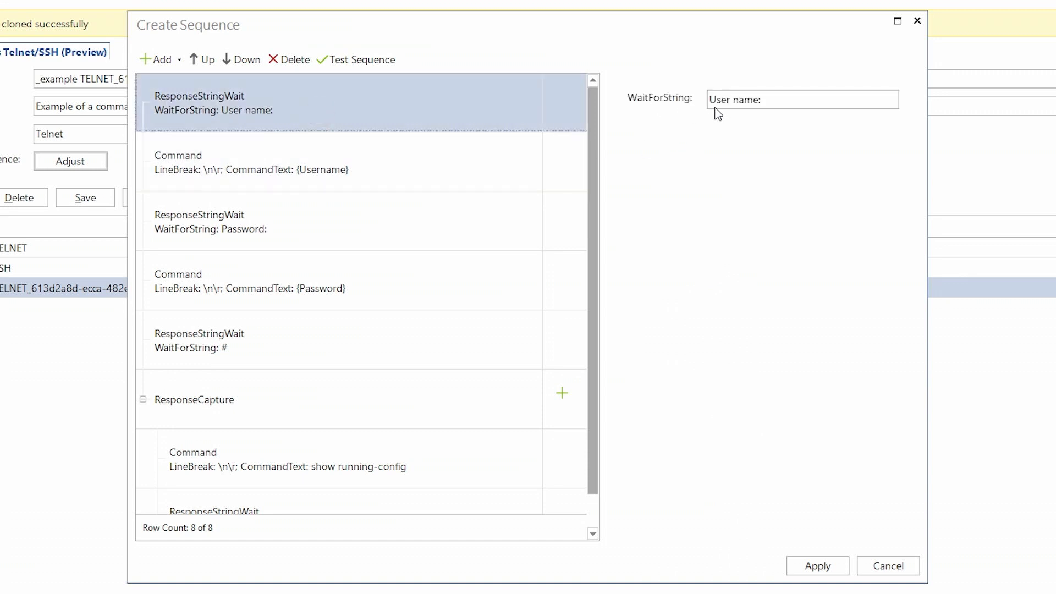
click(299, 146)
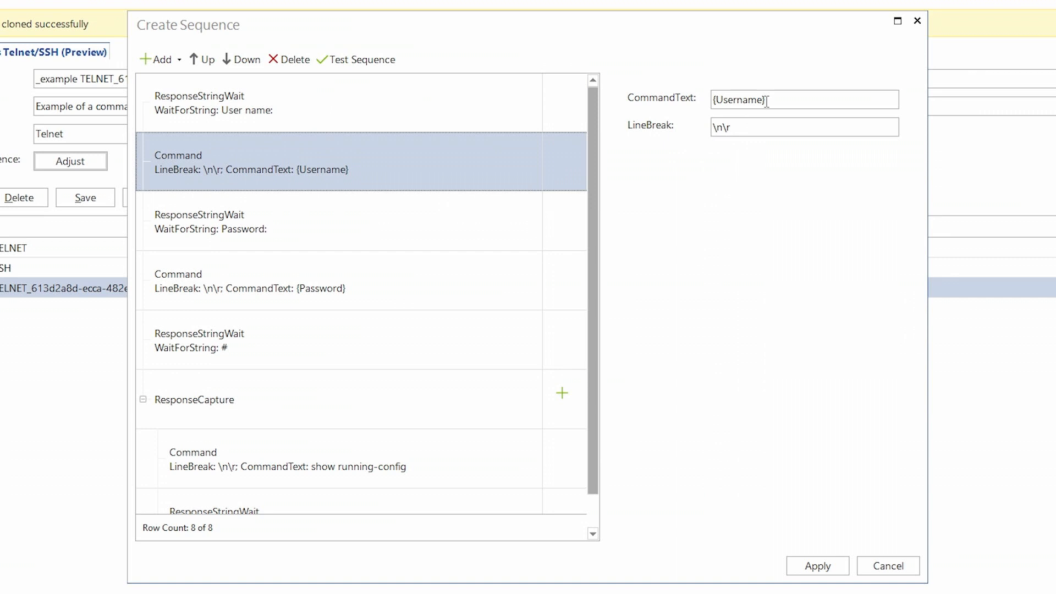
click(287, 413)
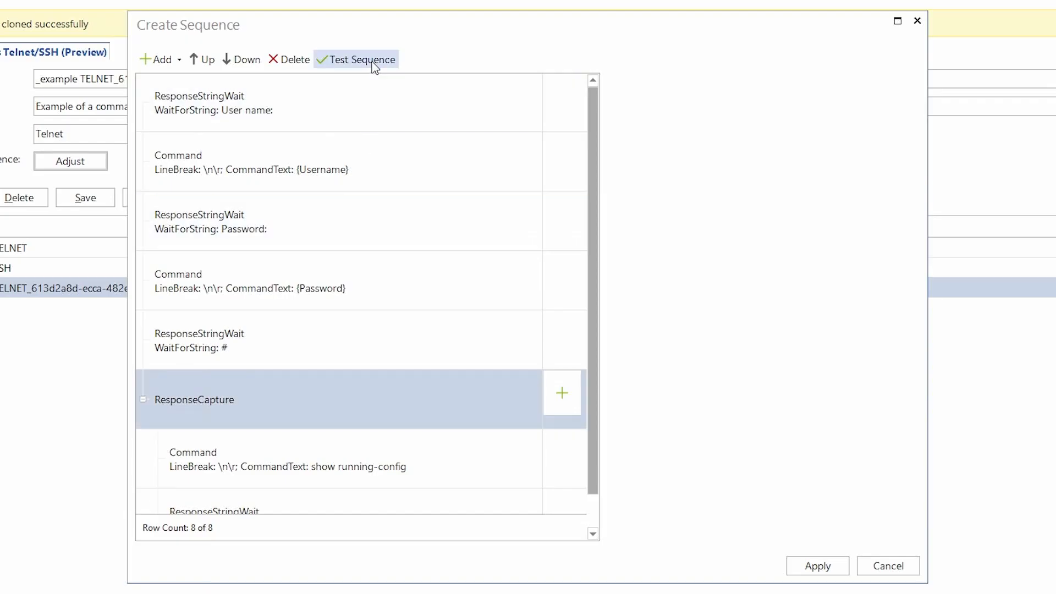
- Check the clone on switch AZY081 via Server-VPC-SEF with the switch login, getting Verification successful
click(374, 65)
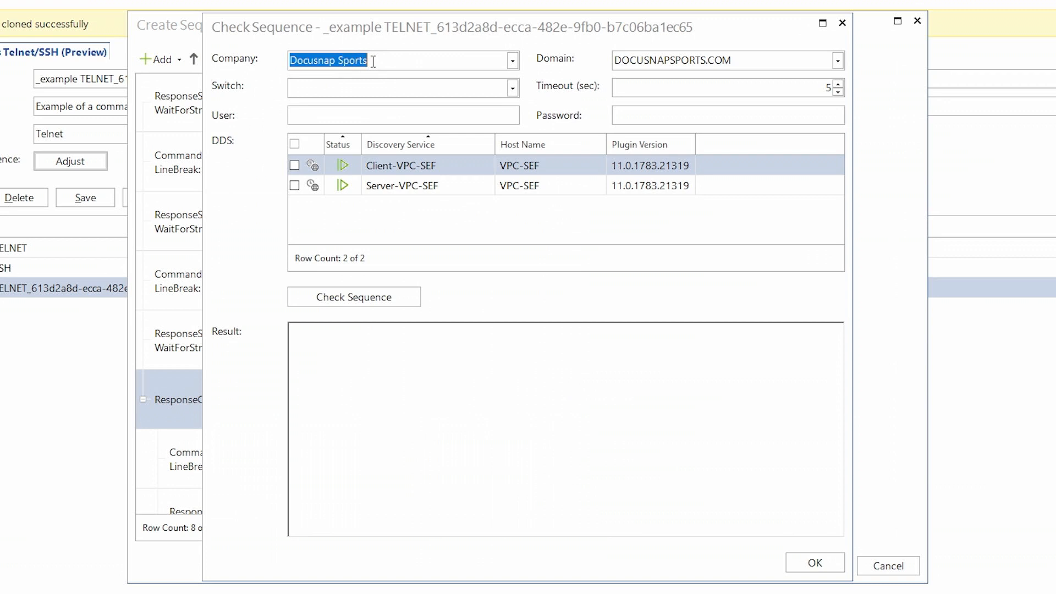
click(376, 86)
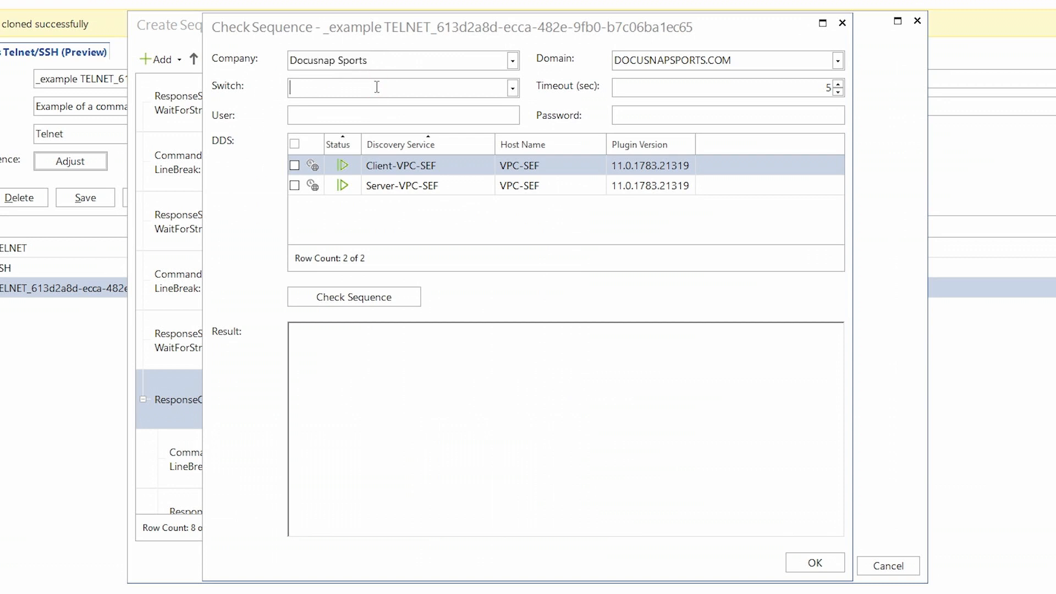
text(AZ)
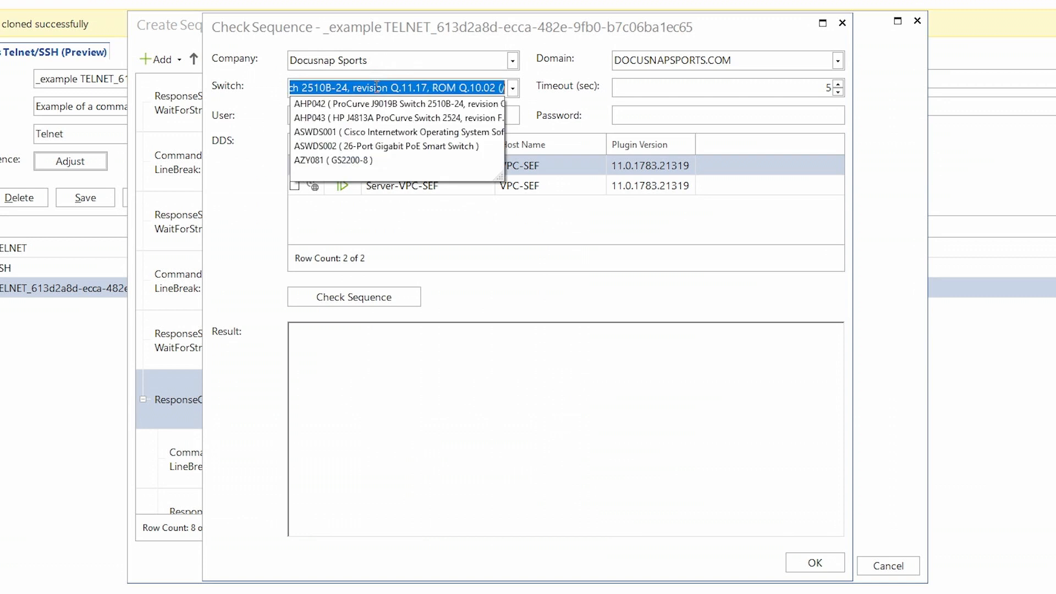
key(Return)
click(383, 114)
text(admin)
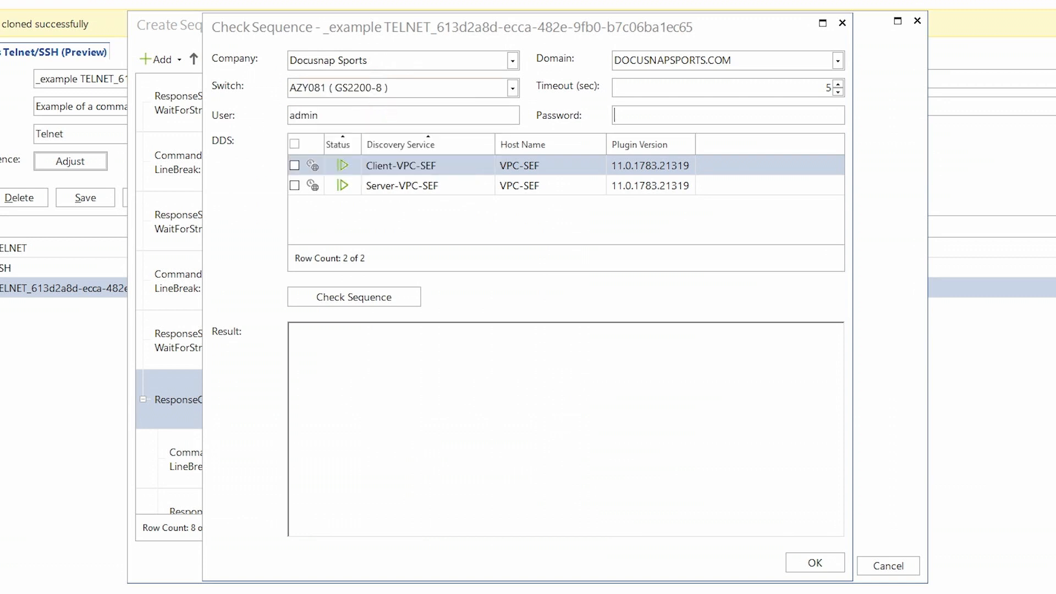
text(**)
click(294, 186)
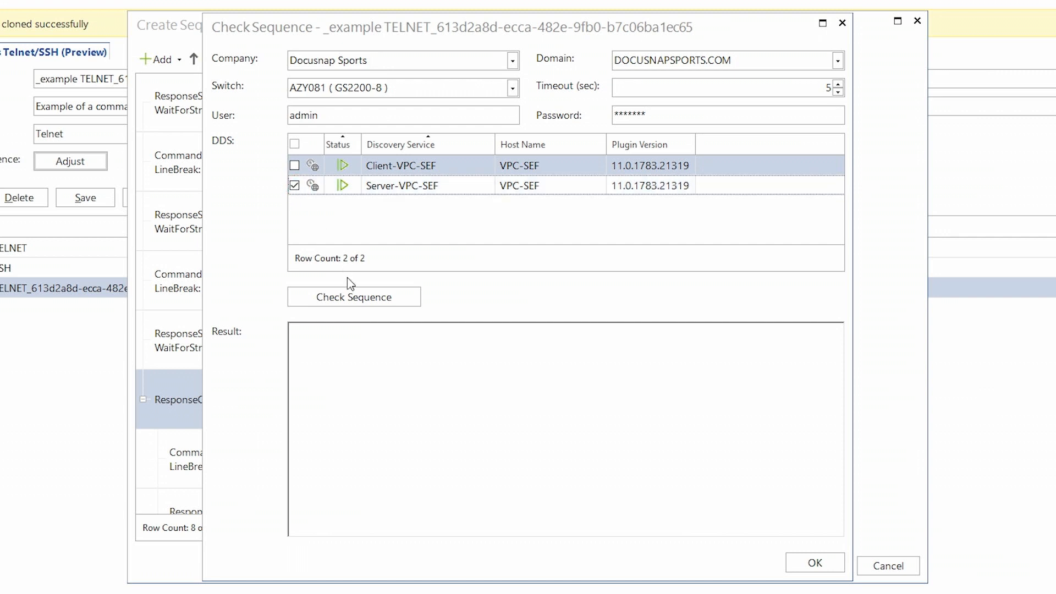
click(373, 304)
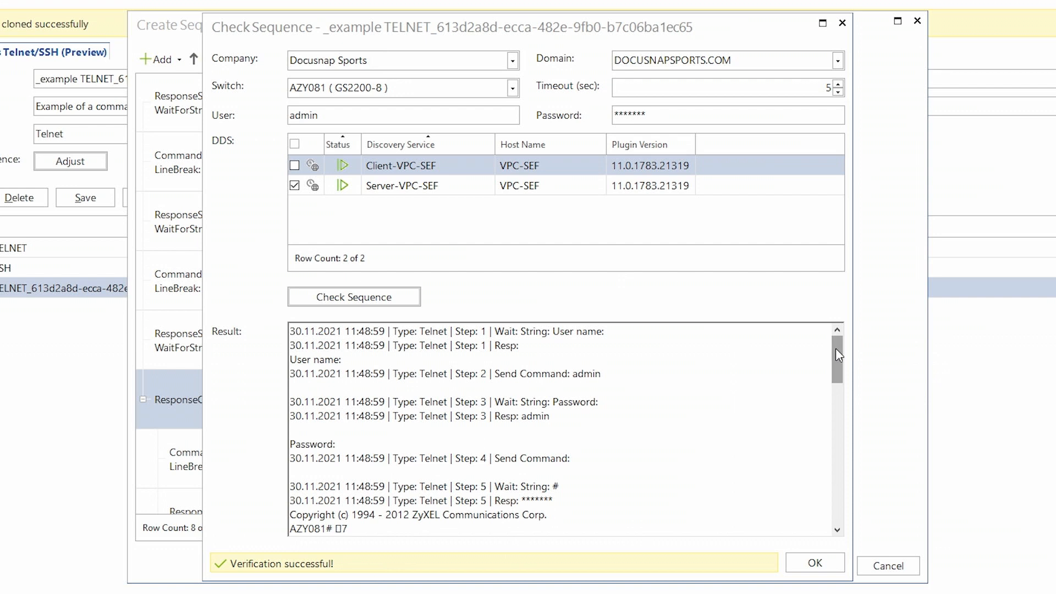
- Move the Check Sequence window beside the steps and select 'show running-config' in the Result log
drag(836, 350, 818, 490)
drag(719, 25, 881, 25)
drag(1002, 498, 1002, 347)
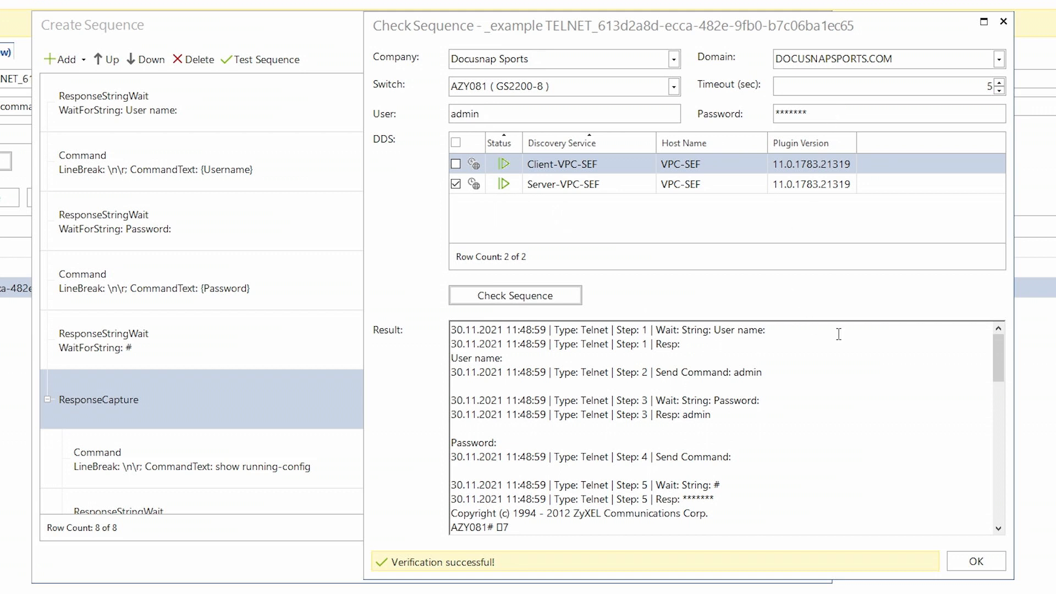
drag(999, 356, 999, 395)
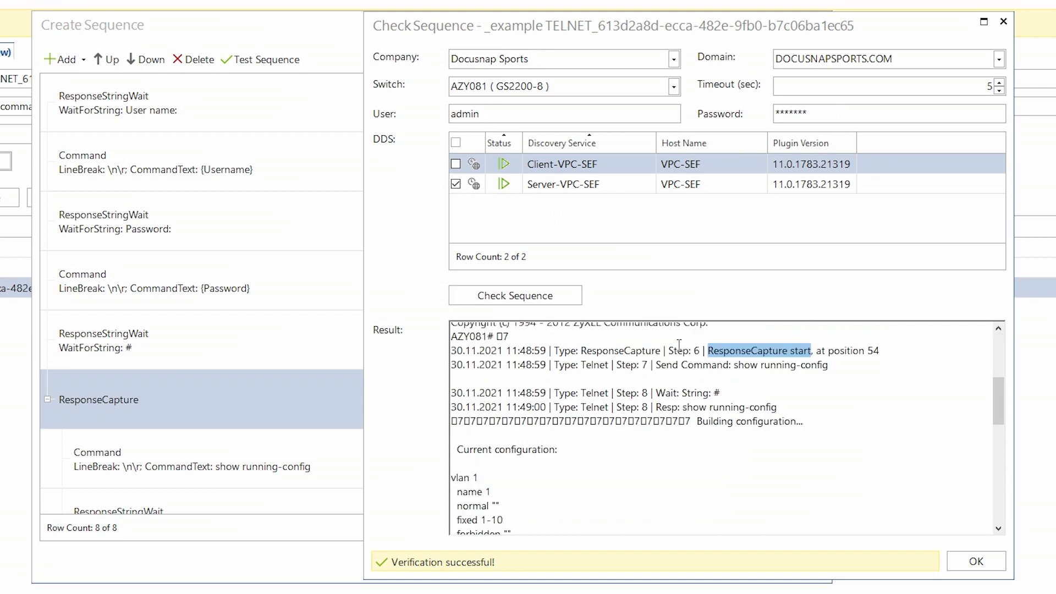
click(672, 363)
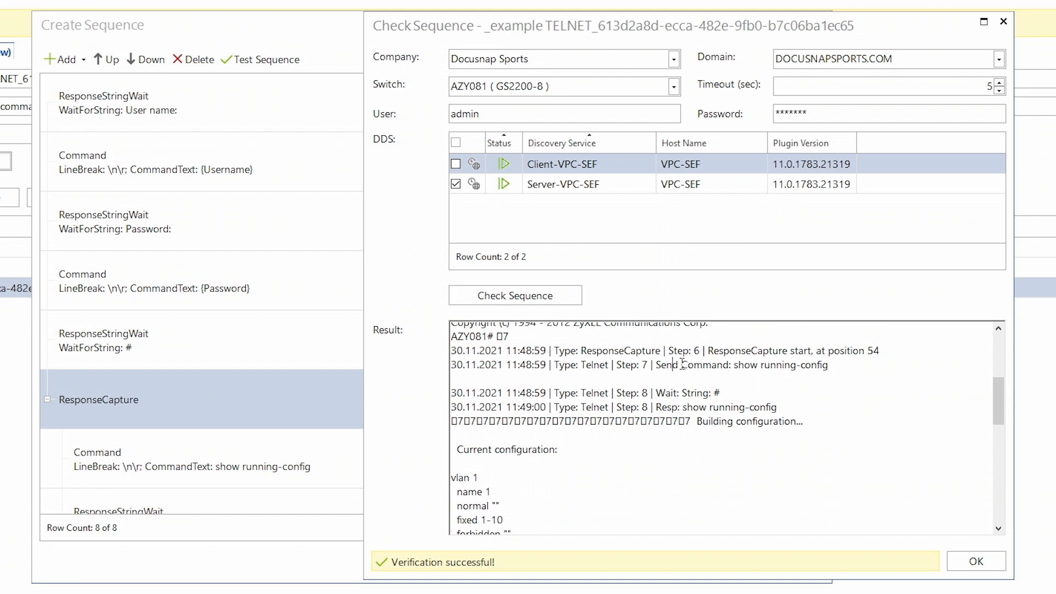
drag(734, 365, 828, 365)
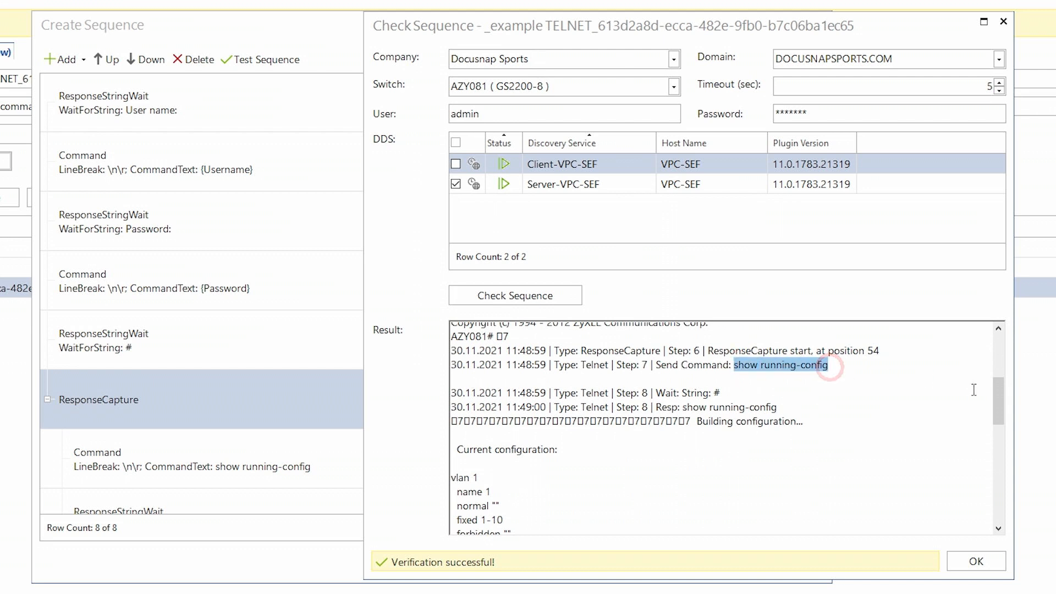
drag(1001, 388, 994, 470)
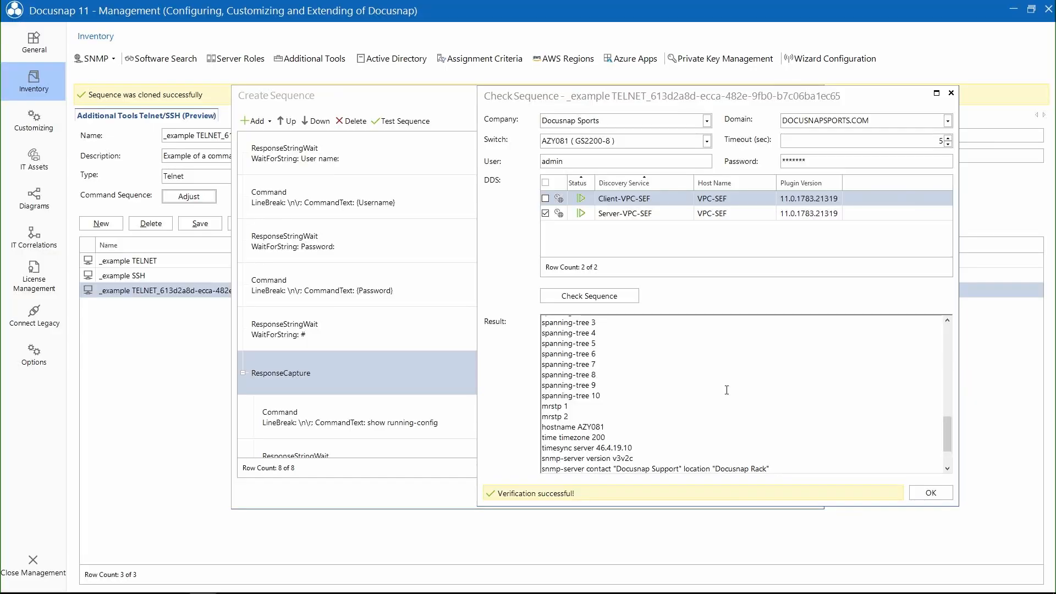
- Close the check results, the sequence editor and the Management settings
click(930, 494)
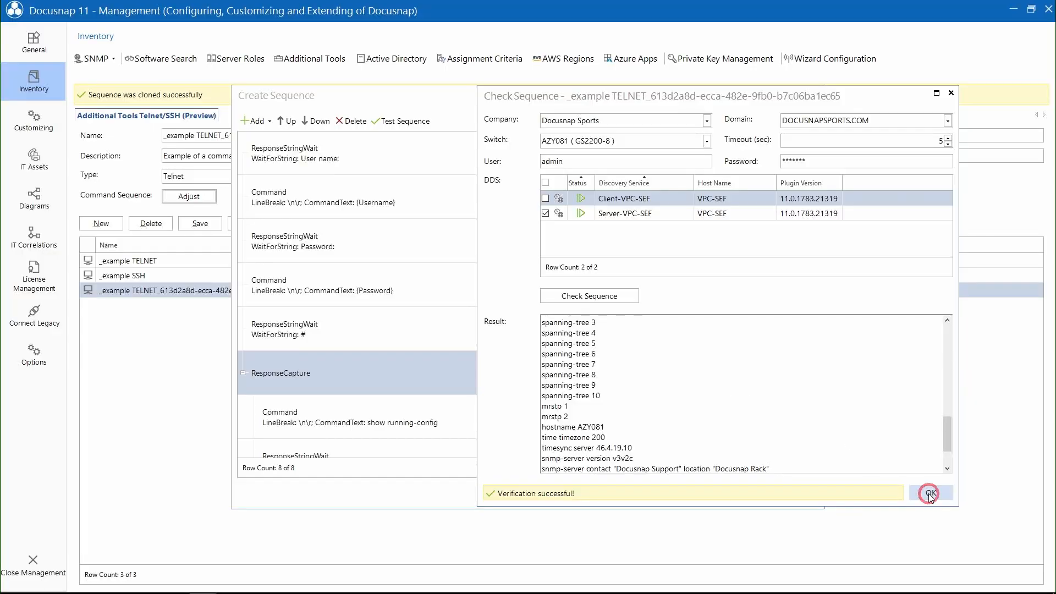
click(795, 497)
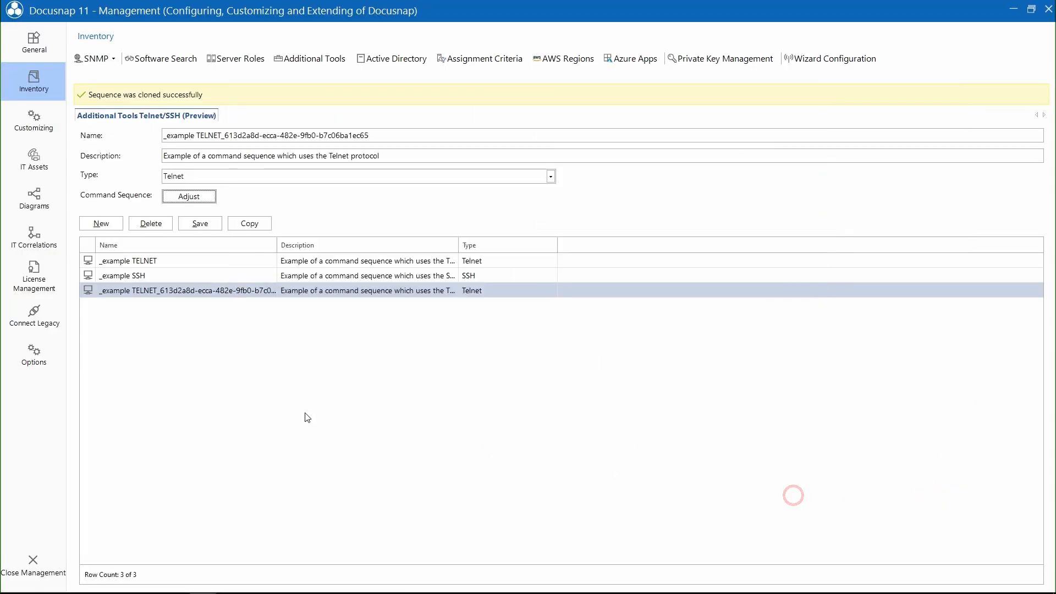
click(33, 560)
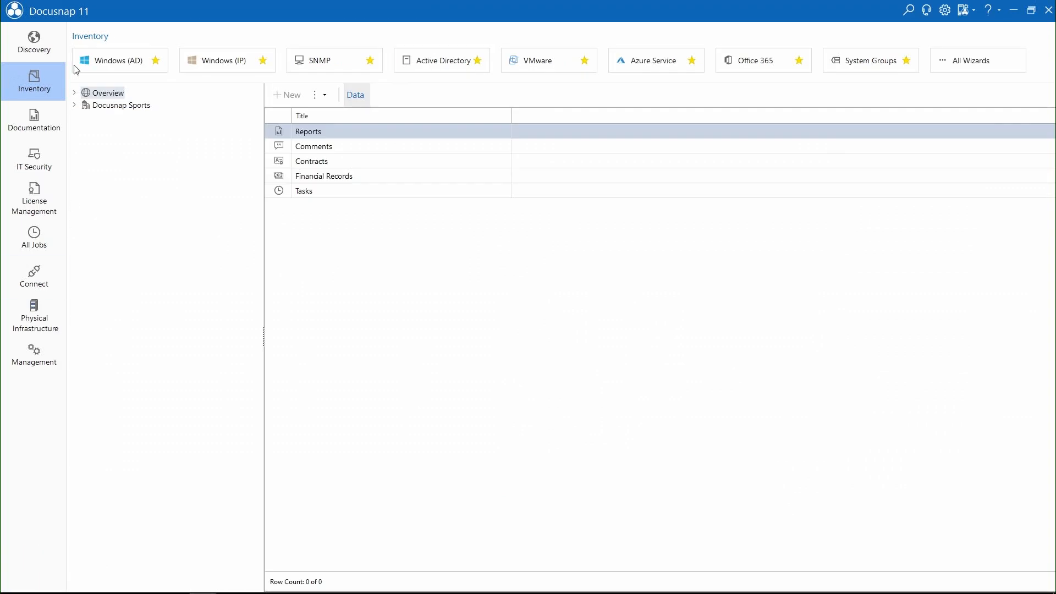
- In the SNMP inventory wizard, assign the cloned TELNET sequence to switch AZY081 and save
click(327, 60)
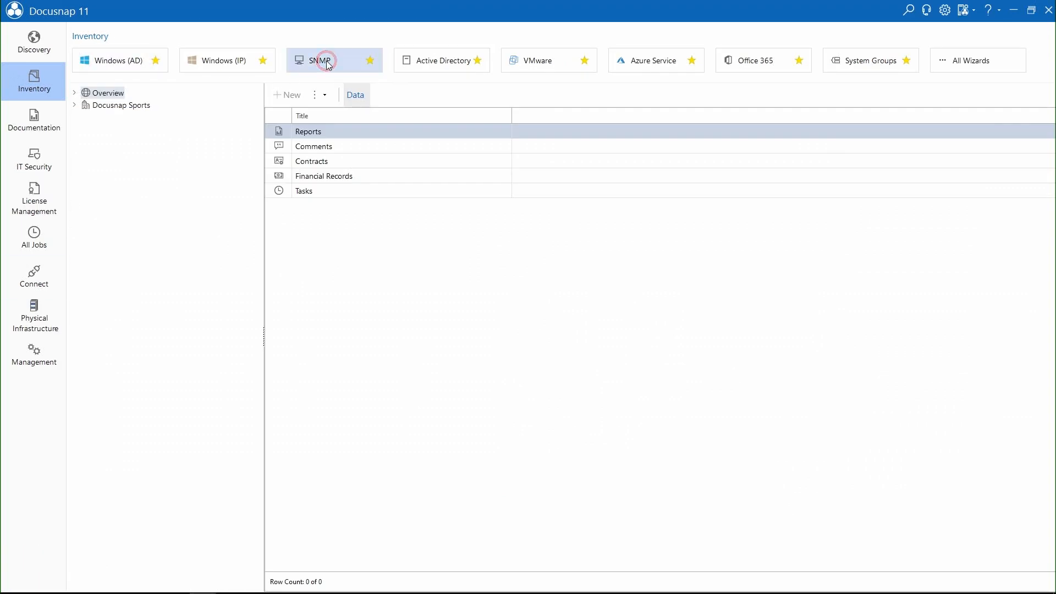
click(775, 560)
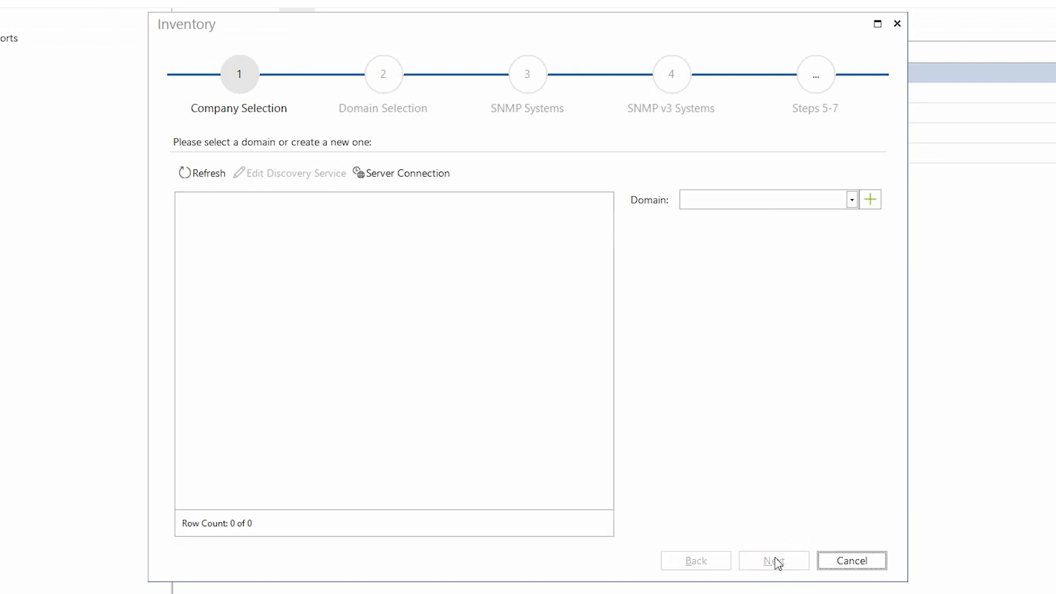
click(776, 561)
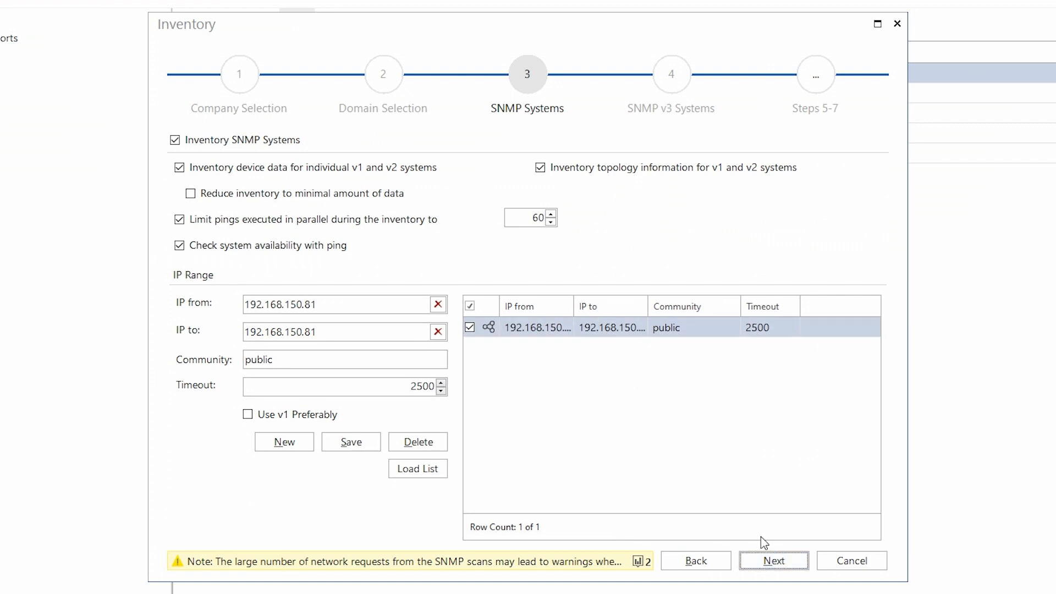
click(772, 561)
click(771, 560)
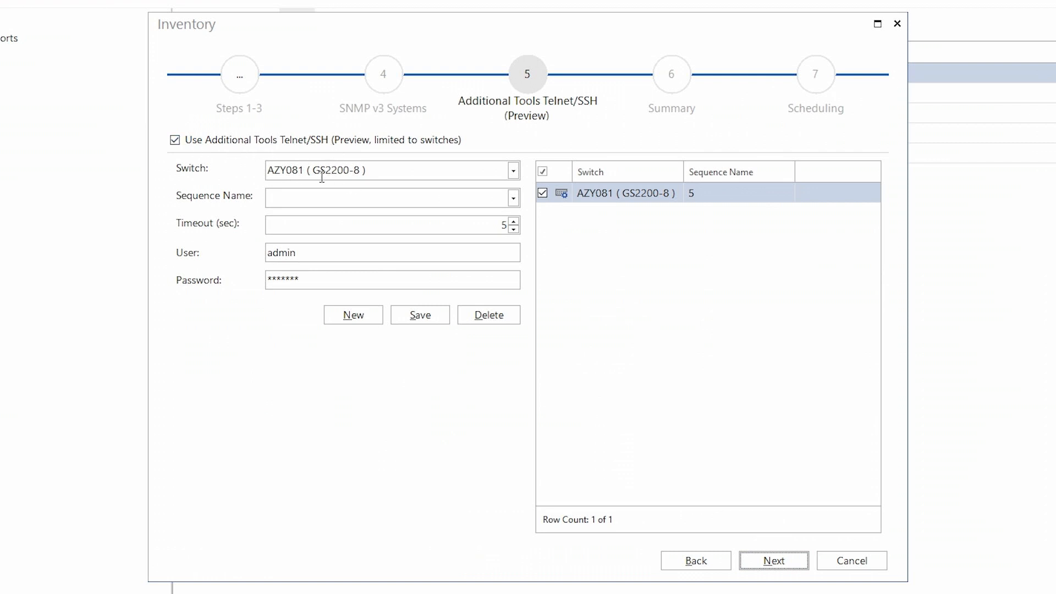
click(342, 197)
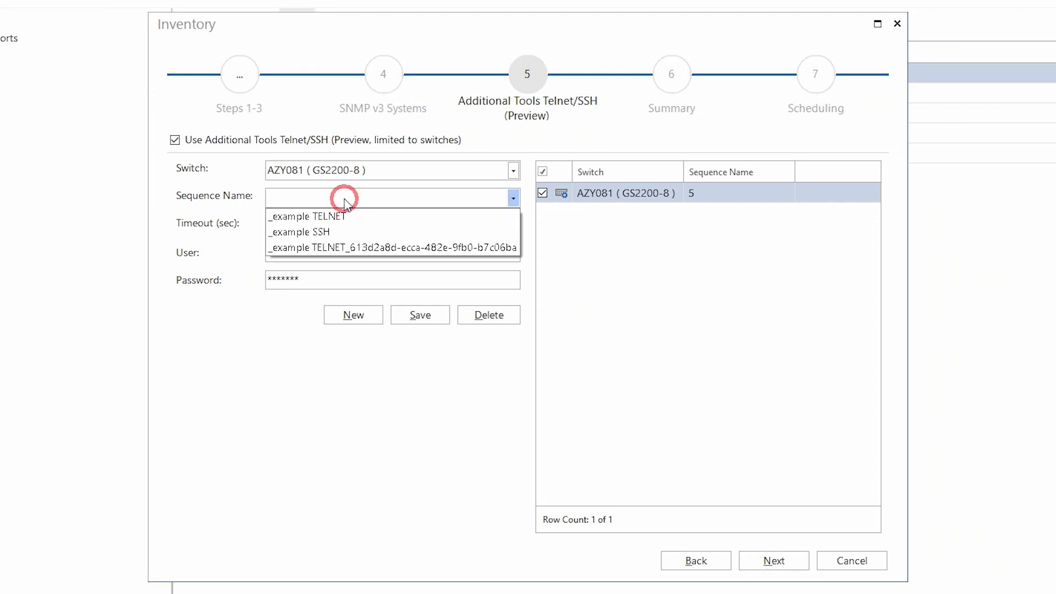
click(345, 248)
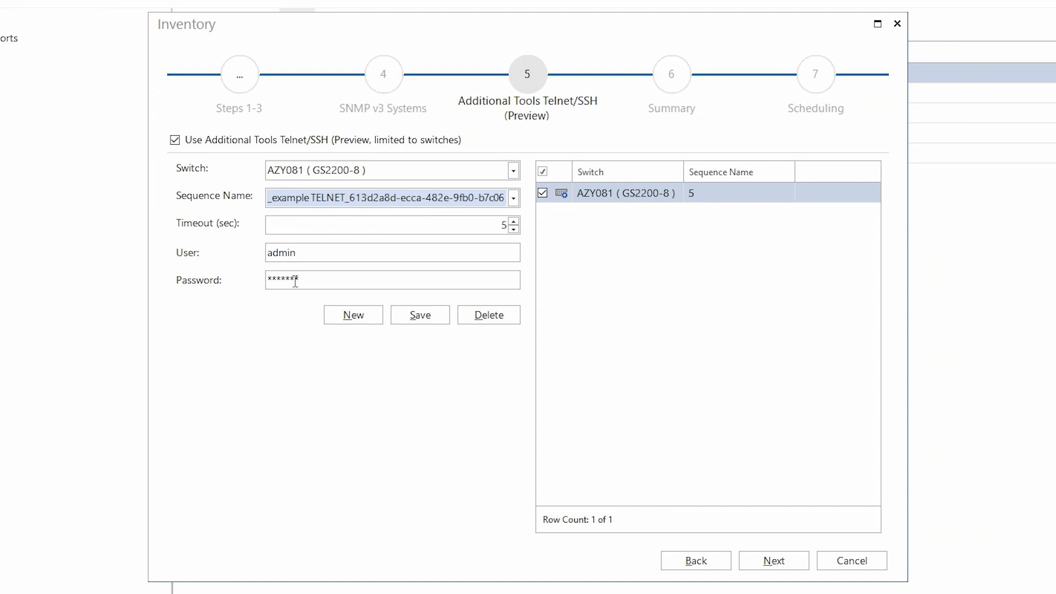
click(427, 320)
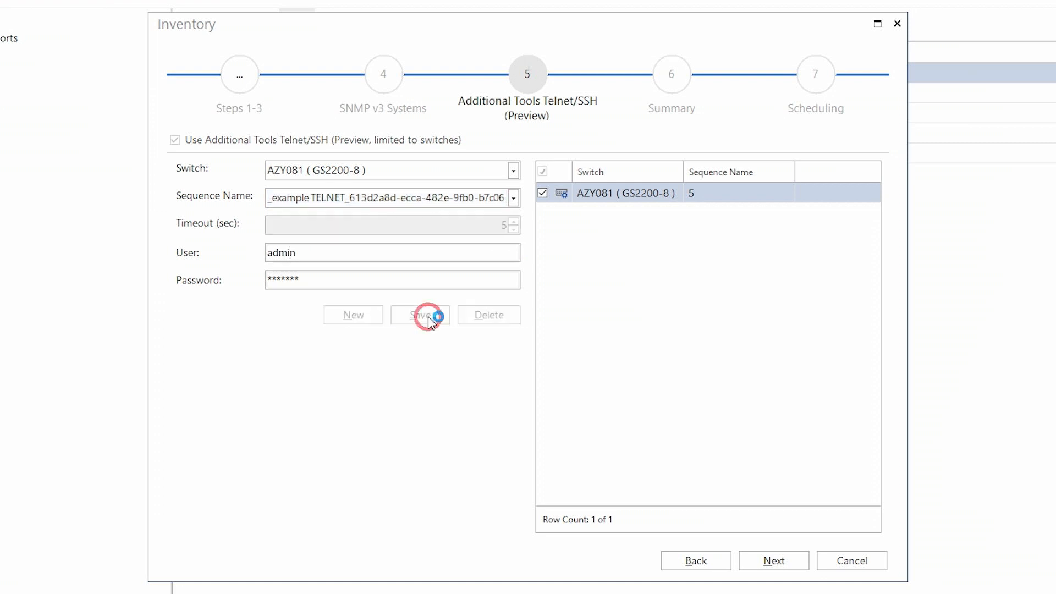
- Leave the inventory of 192.168.150.81 unscheduled and start it immediately
click(793, 566)
click(792, 566)
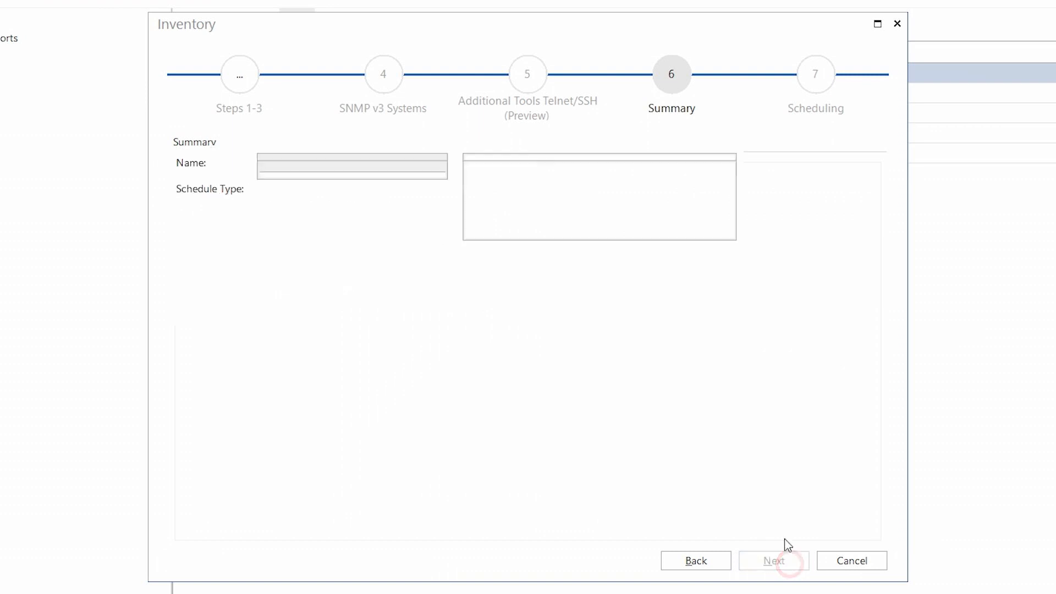
click(212, 143)
click(303, 200)
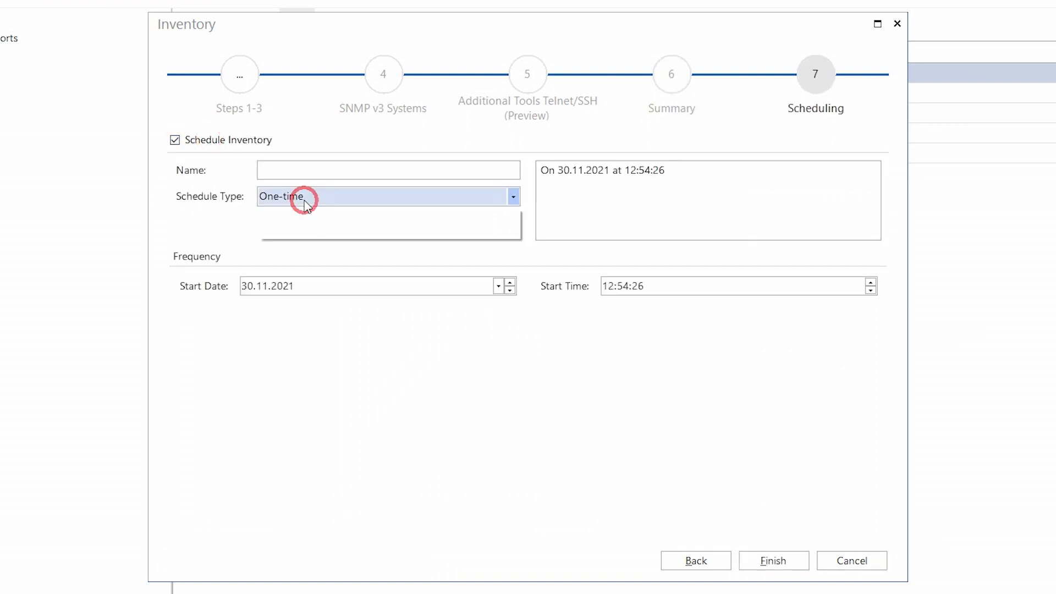
click(305, 228)
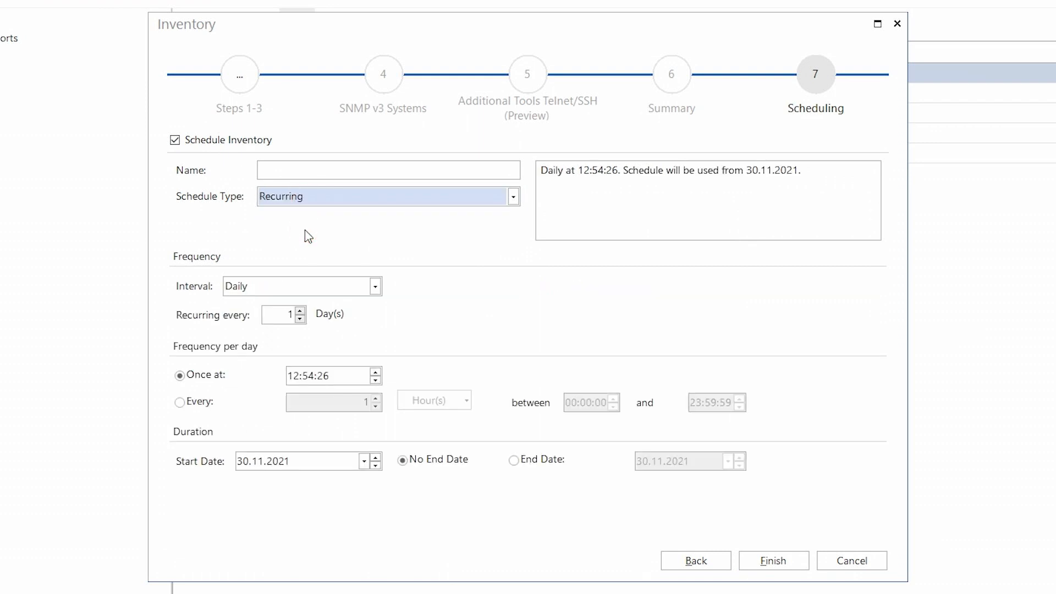
click(220, 144)
click(774, 560)
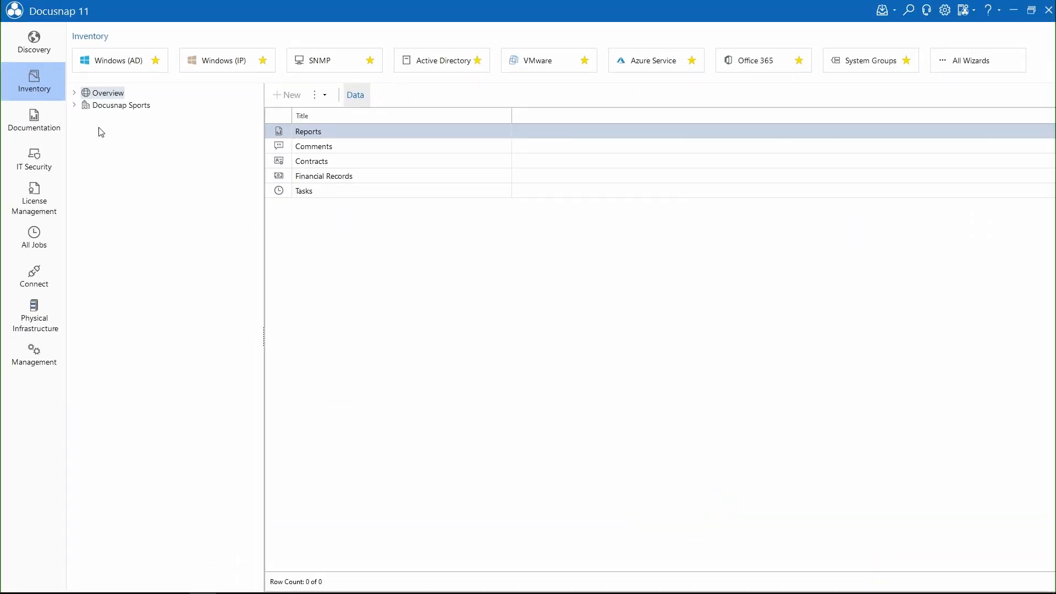
- Drill down to AZY081's 30.11.2021 12:54:36 scan and select its _example TELNET output
click(74, 105)
click(83, 118)
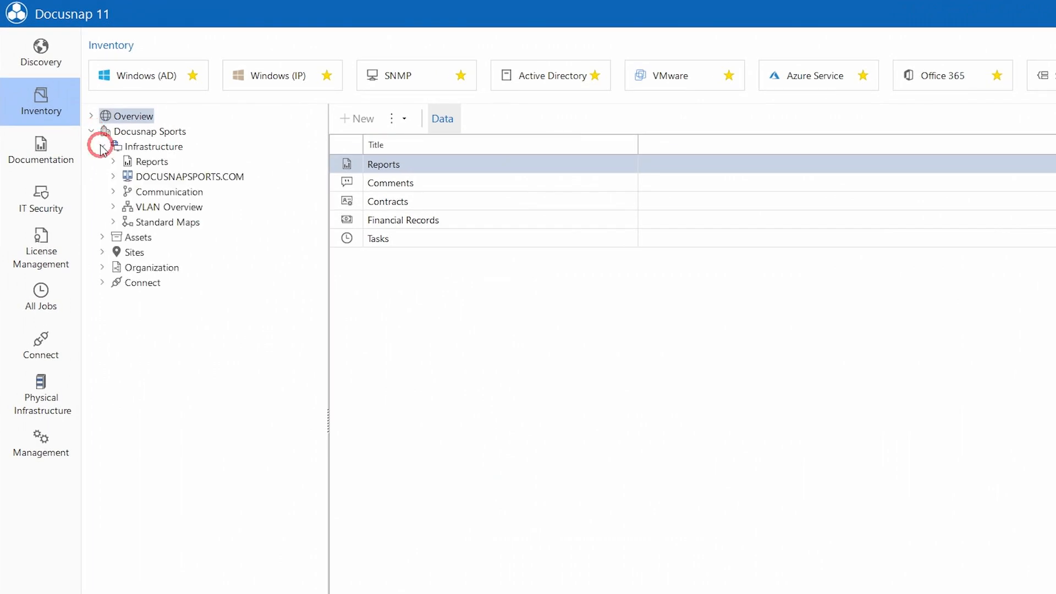
click(112, 177)
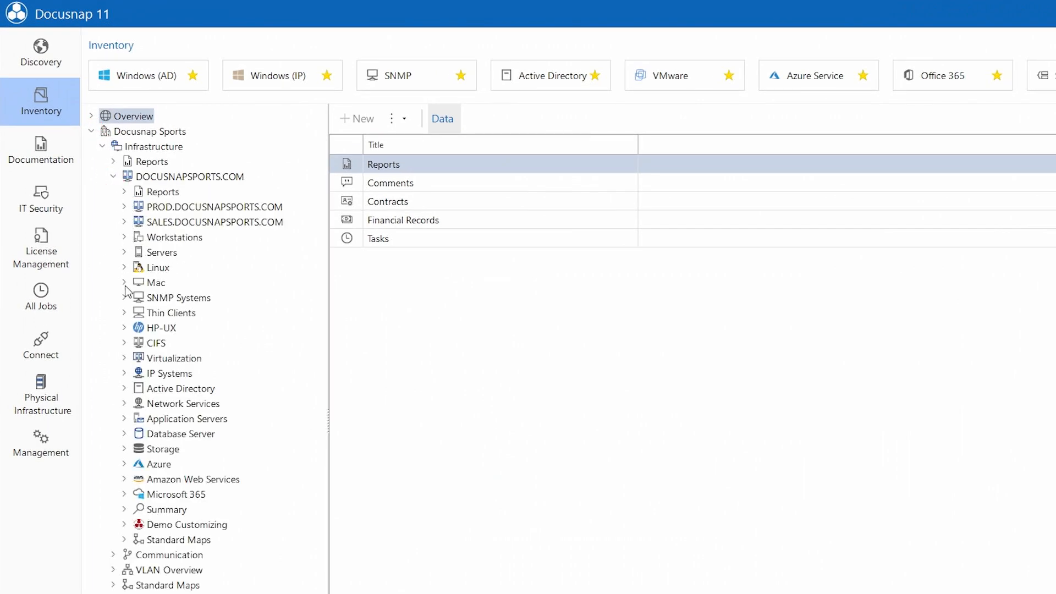
click(125, 297)
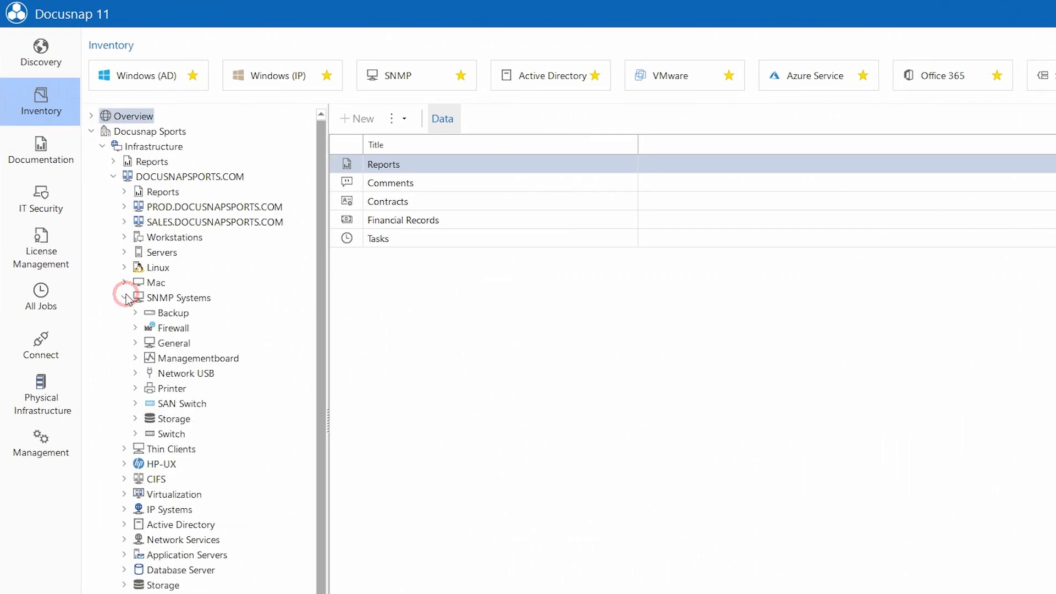
click(135, 434)
click(147, 377)
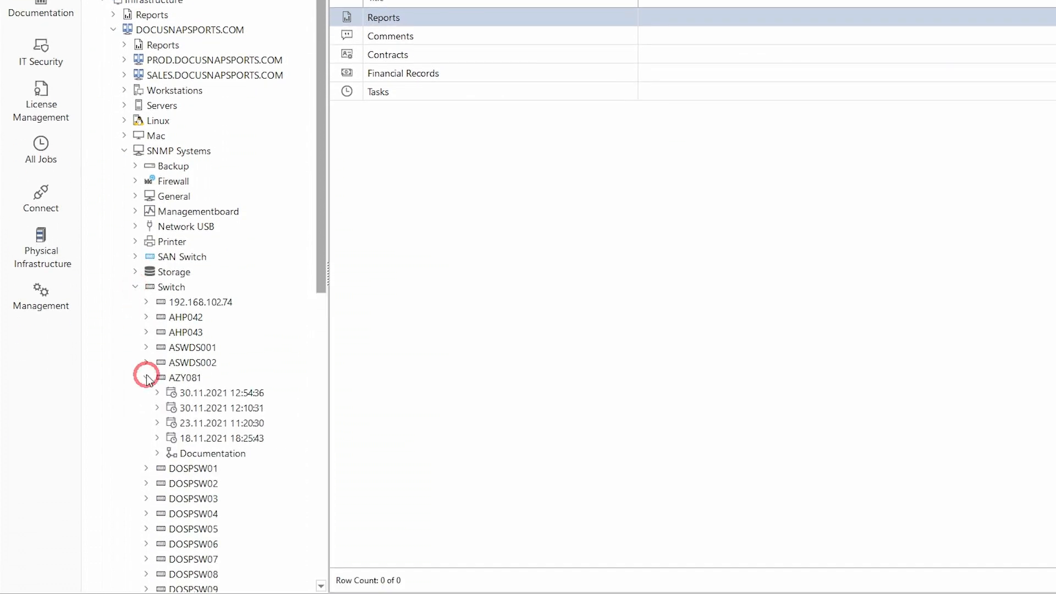
click(157, 393)
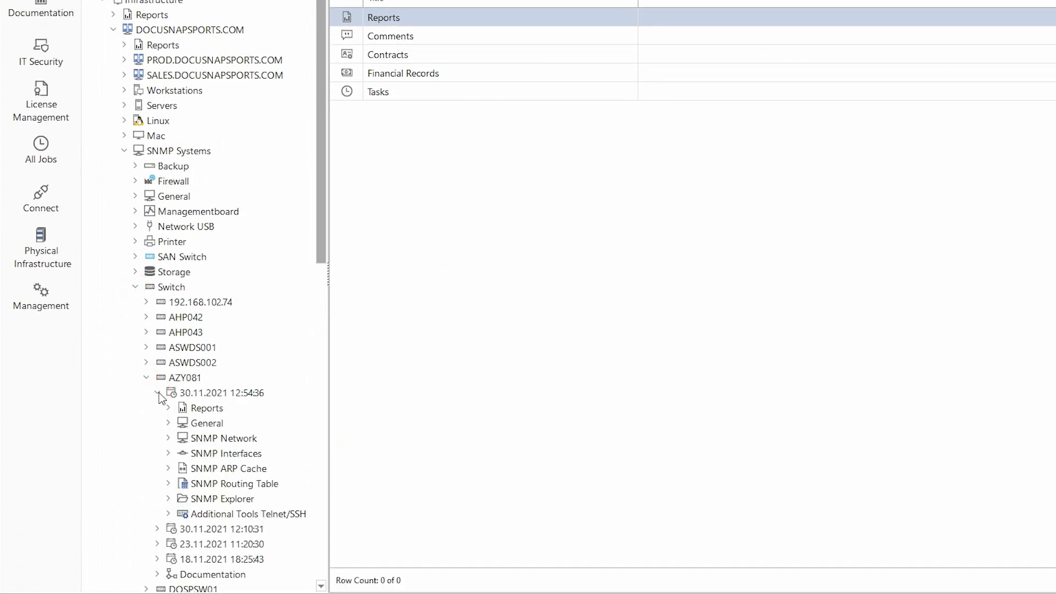
click(169, 515)
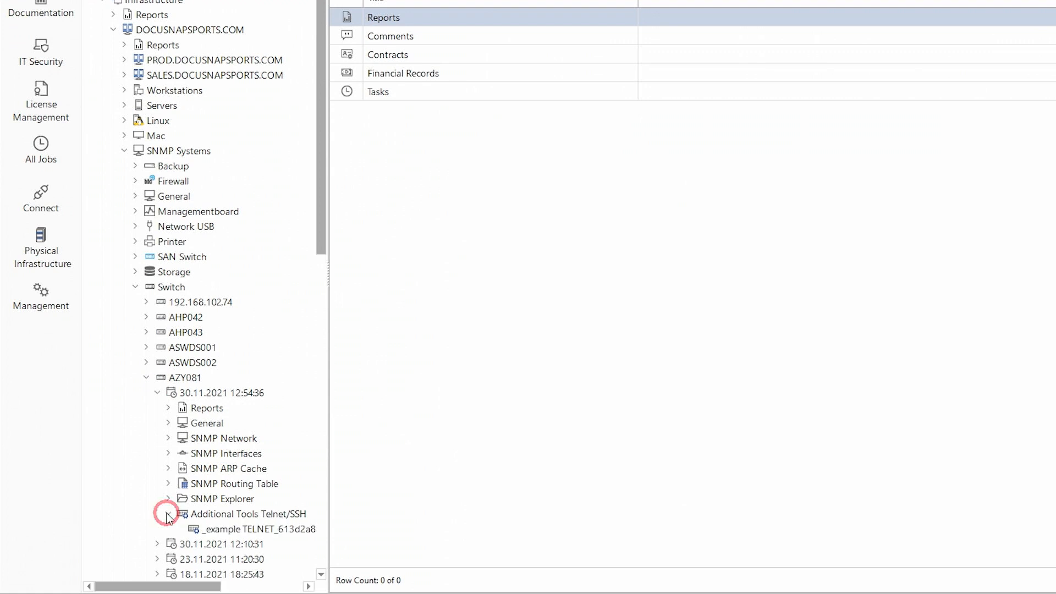
click(234, 530)
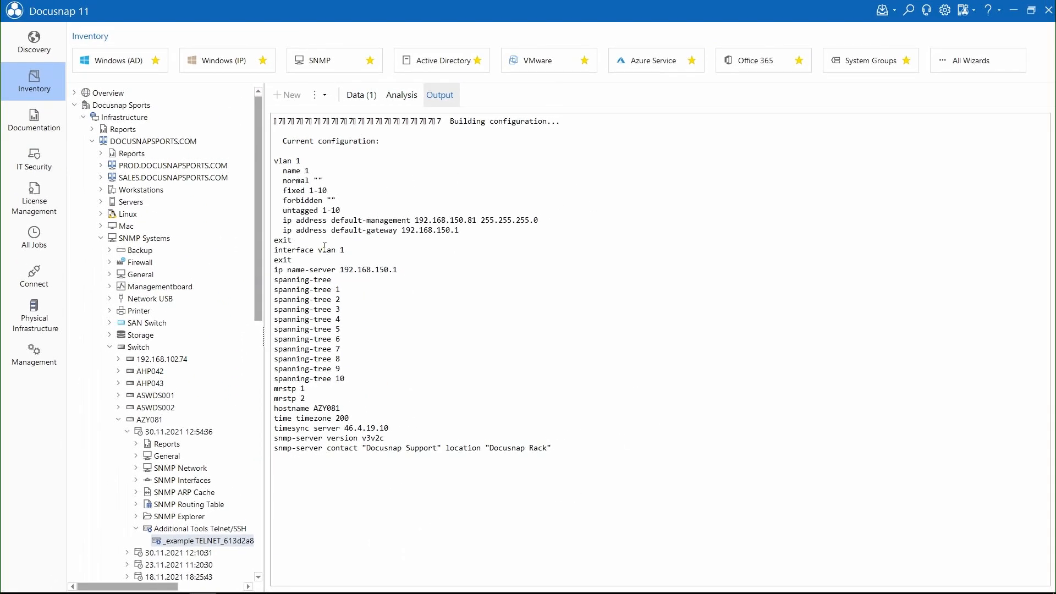